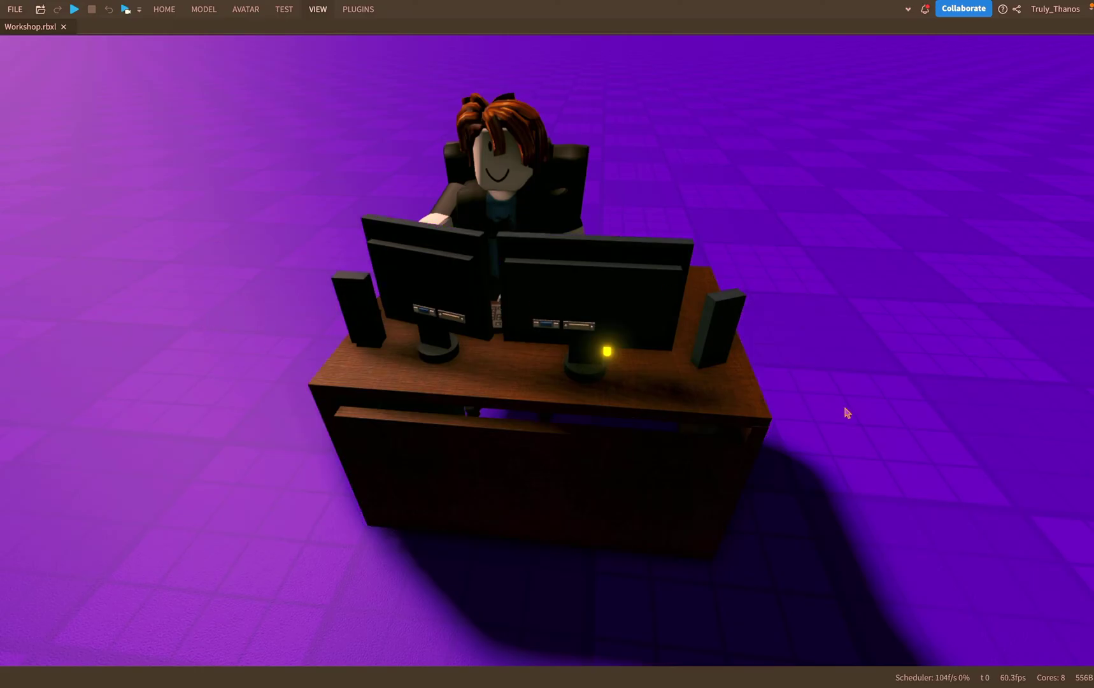
# - Orbit and tilt the camera around the desk until the starry skybox appears above the purple baseplate
pyautogui.moveTo(845, 410); pyautogui.dragTo(844, 411, button='right')
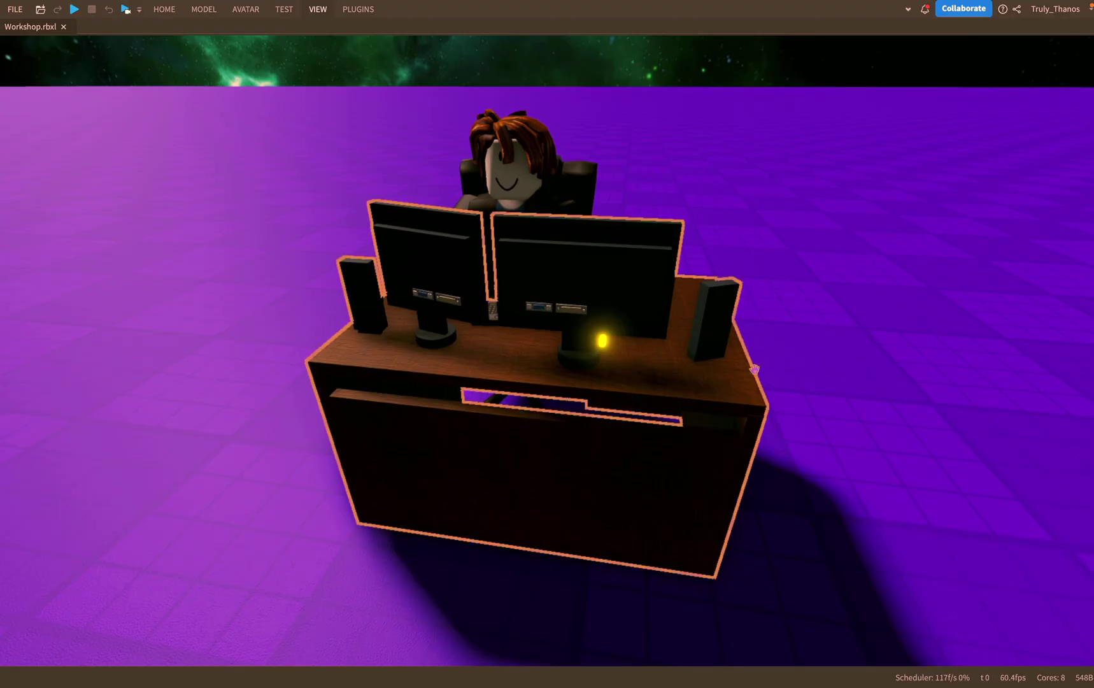
pyautogui.moveTo(897, 390); pyautogui.dragTo(896, 383, button='right')
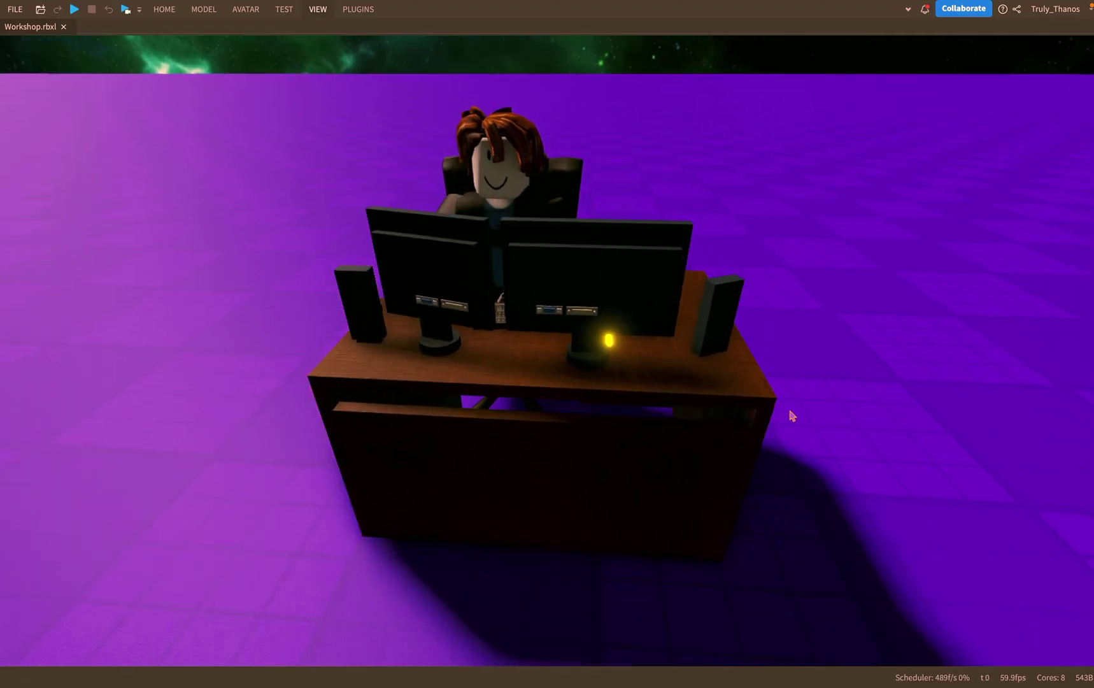
pyautogui.moveTo(789, 415); pyautogui.dragTo(792, 415, button='right')
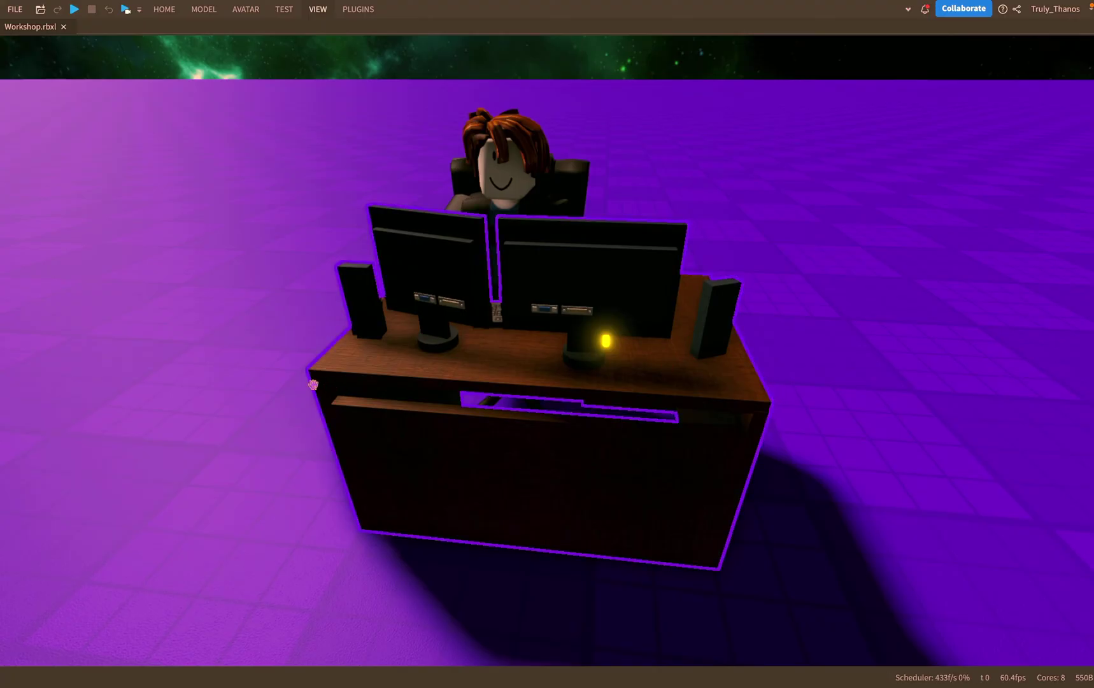
pyautogui.moveTo(241, 316); pyautogui.dragTo(241, 316, button='right')
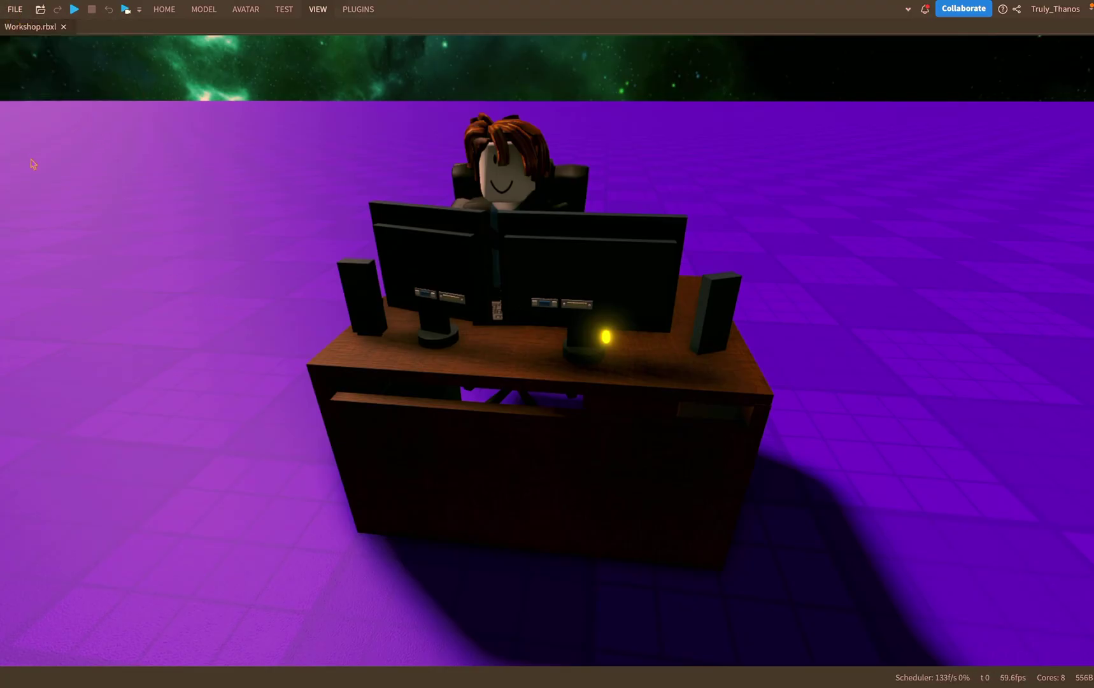
# - Bring up the Save to File As dialog from the FILE menu, proposing Workshop on the Desktop
pyautogui.click(15, 10)
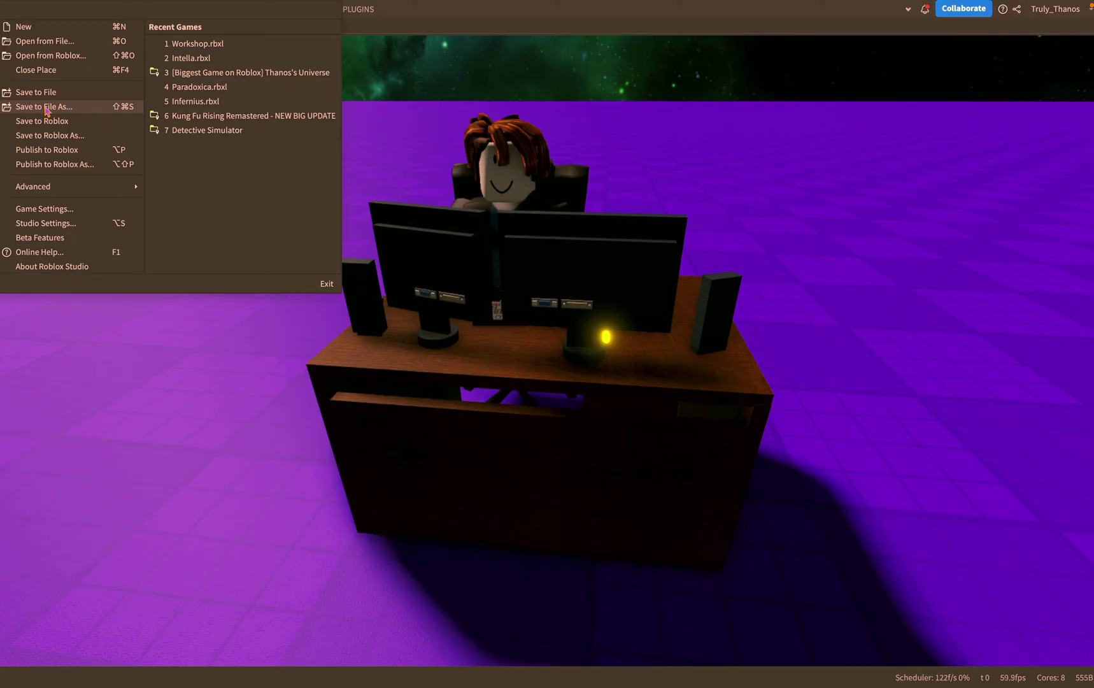
pyautogui.click(44, 107)
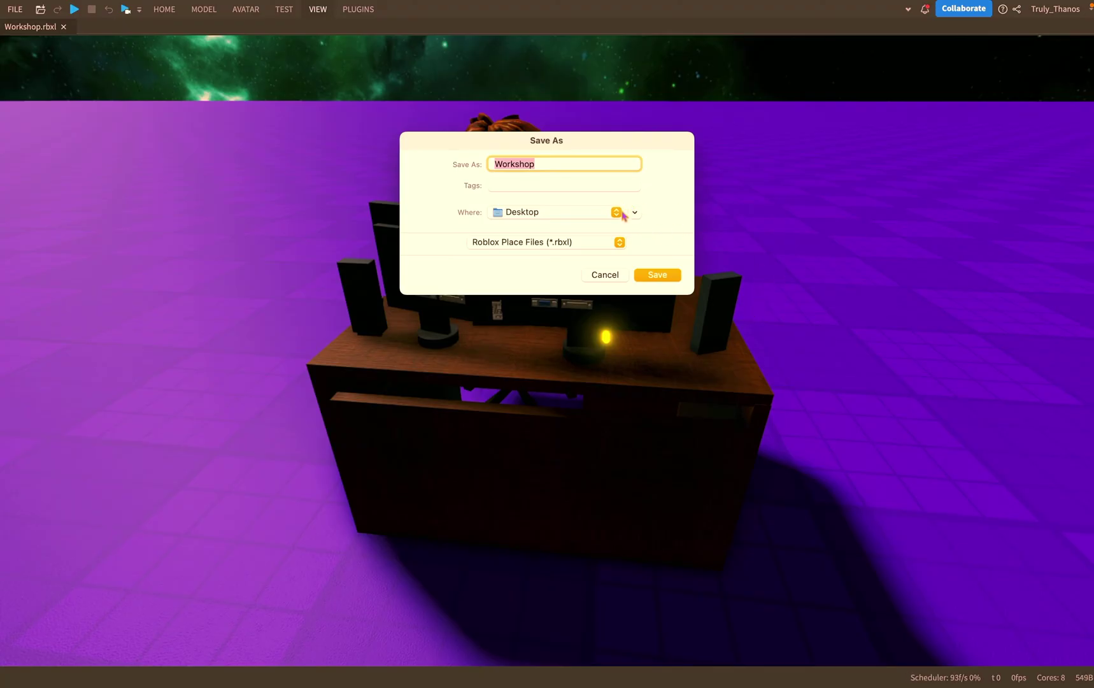
# - Keep Desktop as the location, save Workshop.rbxl, and confirm replacing the existing file
pyautogui.click(618, 213)
pyautogui.click(668, 197)
pyautogui.click(672, 277)
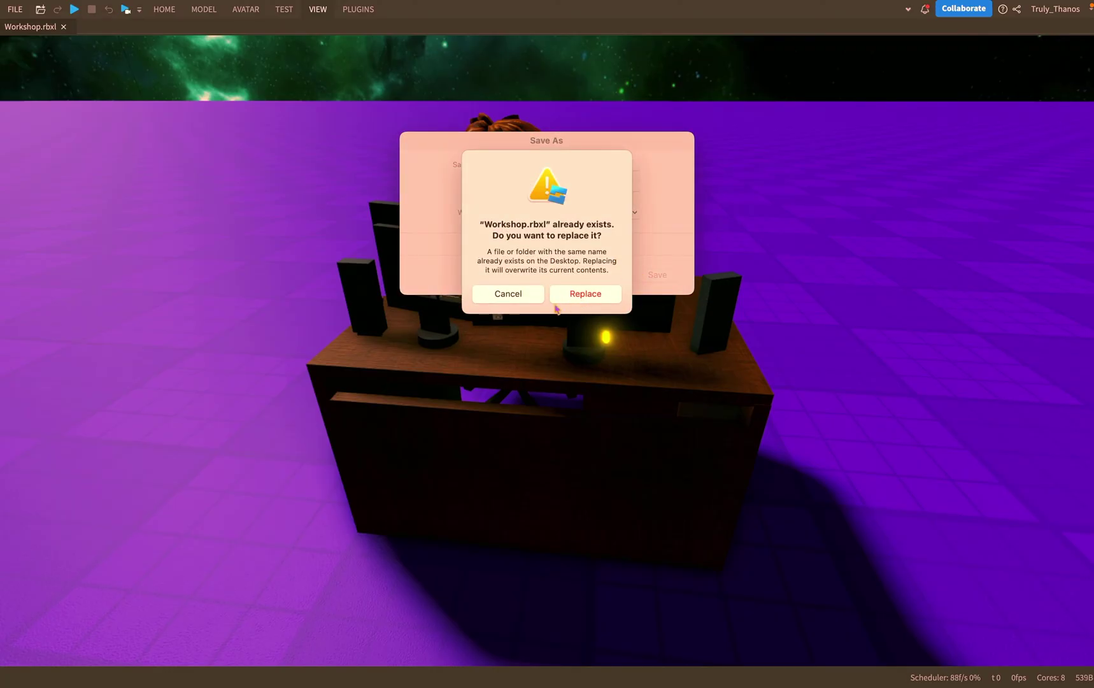
pyautogui.click(591, 297)
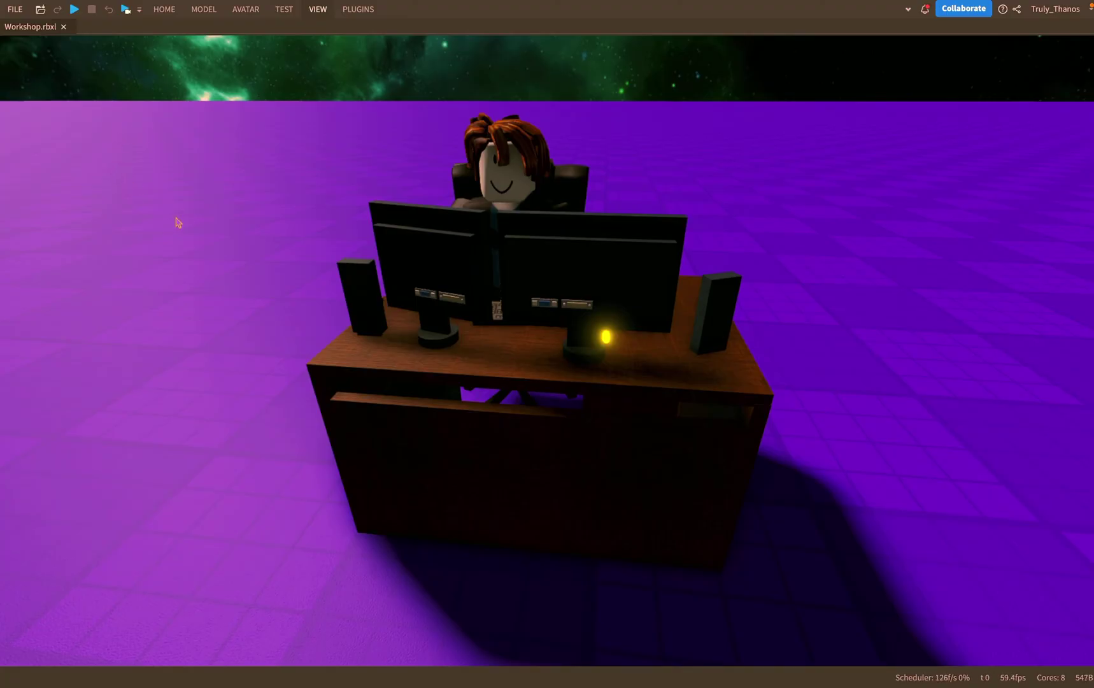
pyautogui.moveTo(177, 223); pyautogui.dragTo(177, 223, button='right')
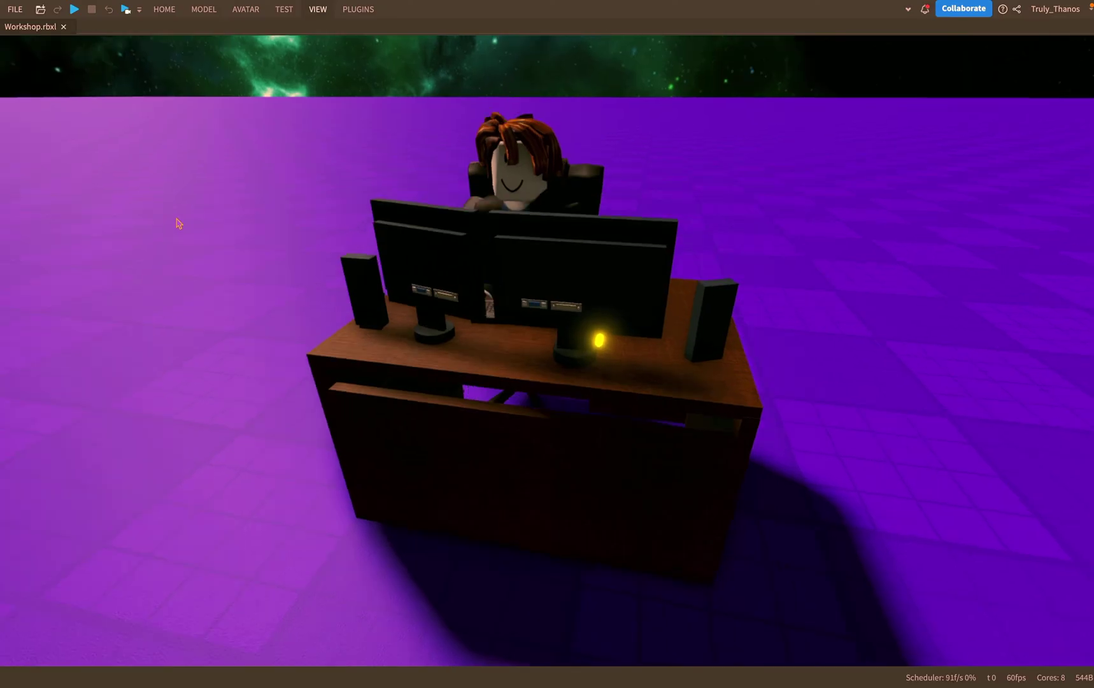
pyautogui.click(22, 15)
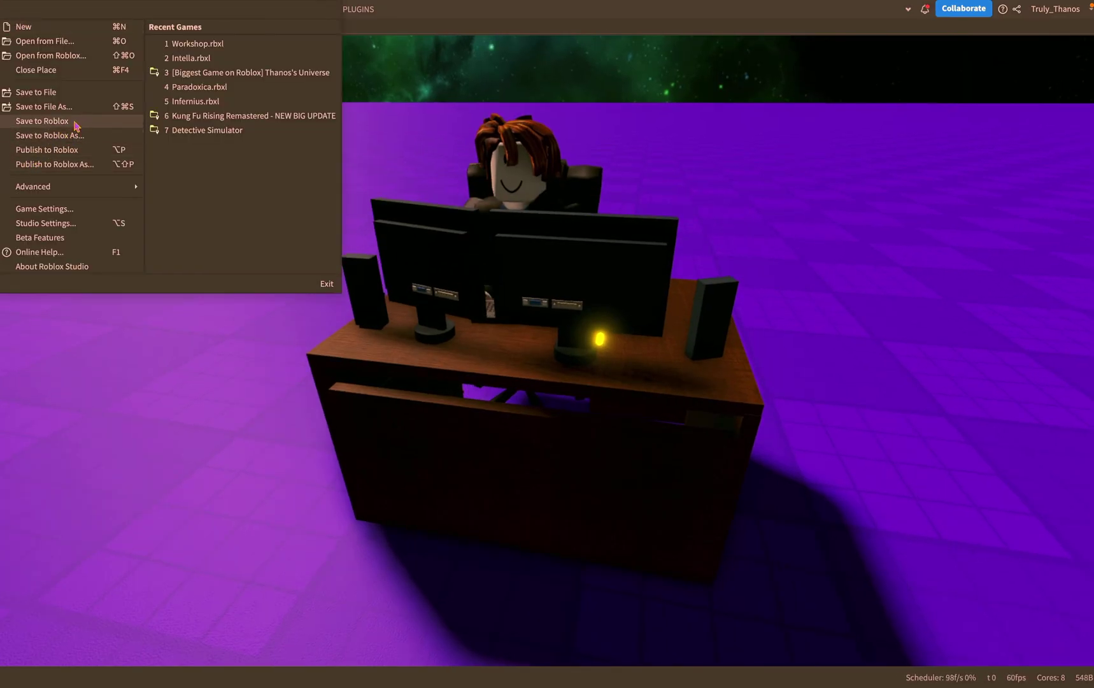
pyautogui.click(442, 161)
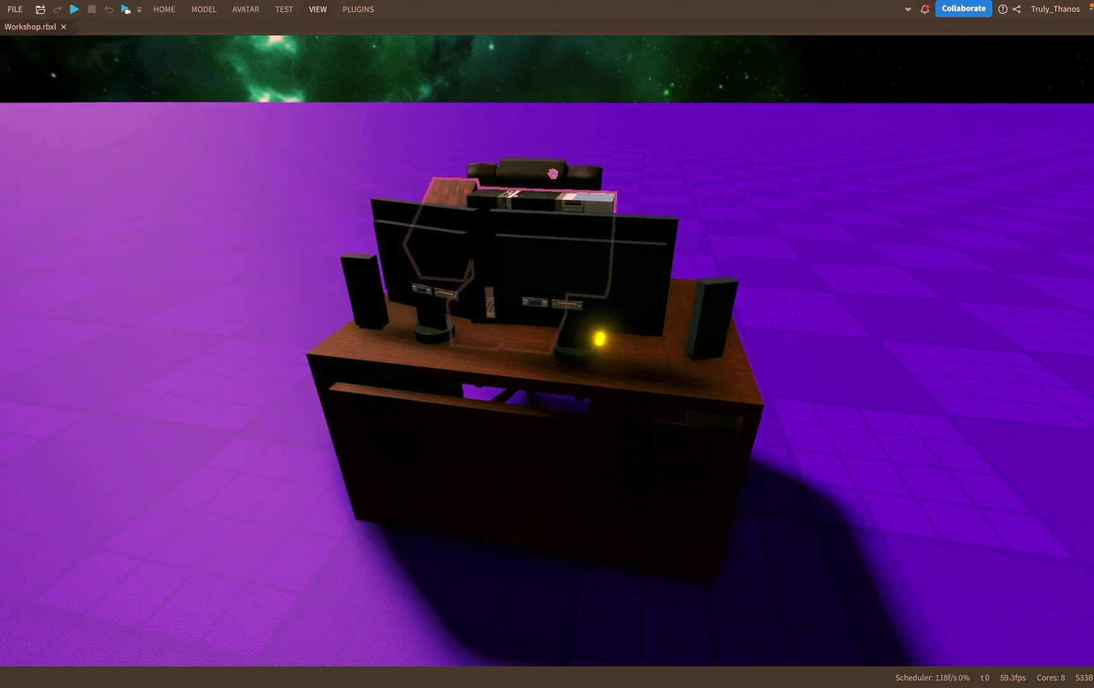
pyautogui.click(18, 9)
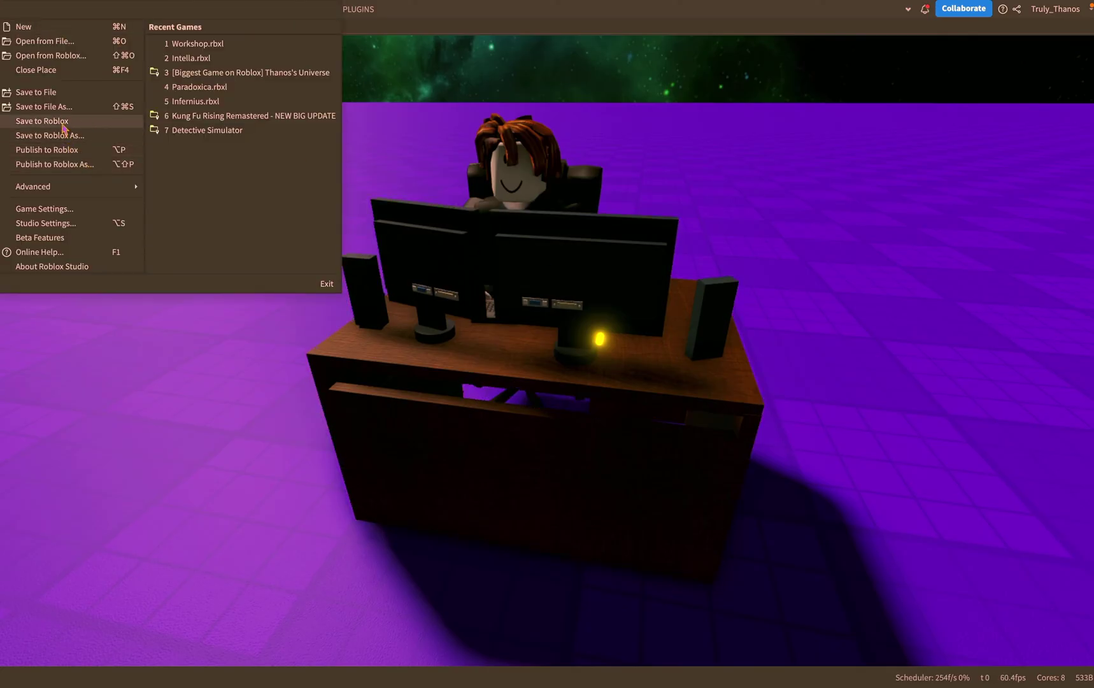
pyautogui.click(43, 121)
pyautogui.click(235, 92)
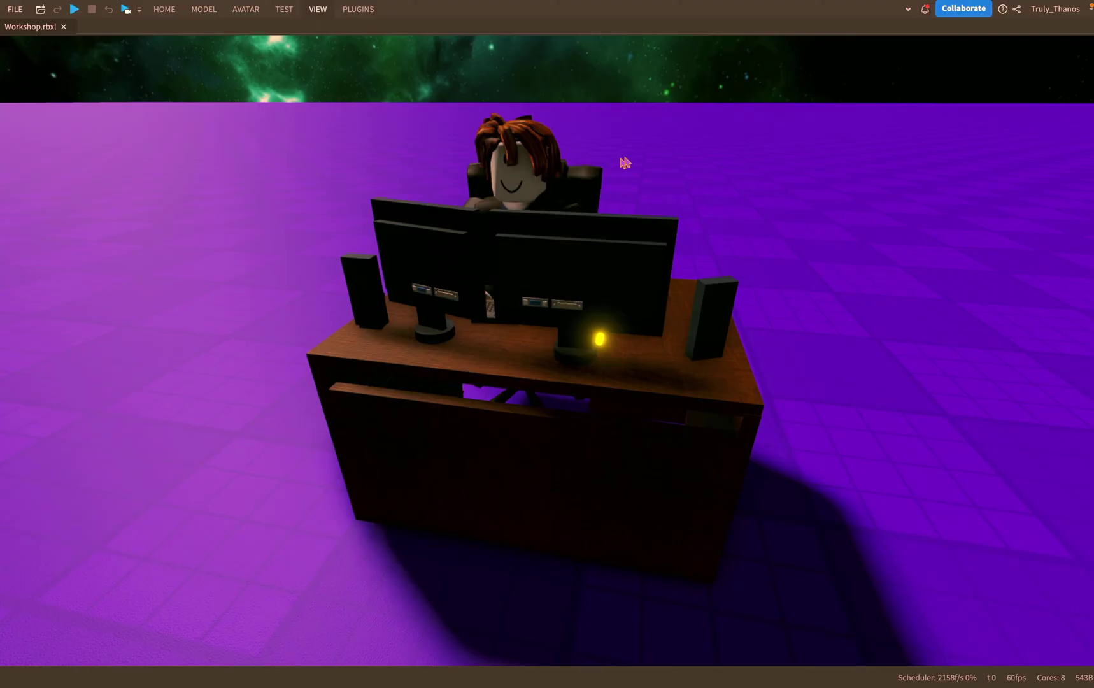
# - Select and deselect the seated character, then open and dismiss the FILE menu twice
pyautogui.click(507, 179)
pyautogui.click(374, 236)
pyautogui.click(21, 13)
pyautogui.click(920, 328)
pyautogui.click(15, 9)
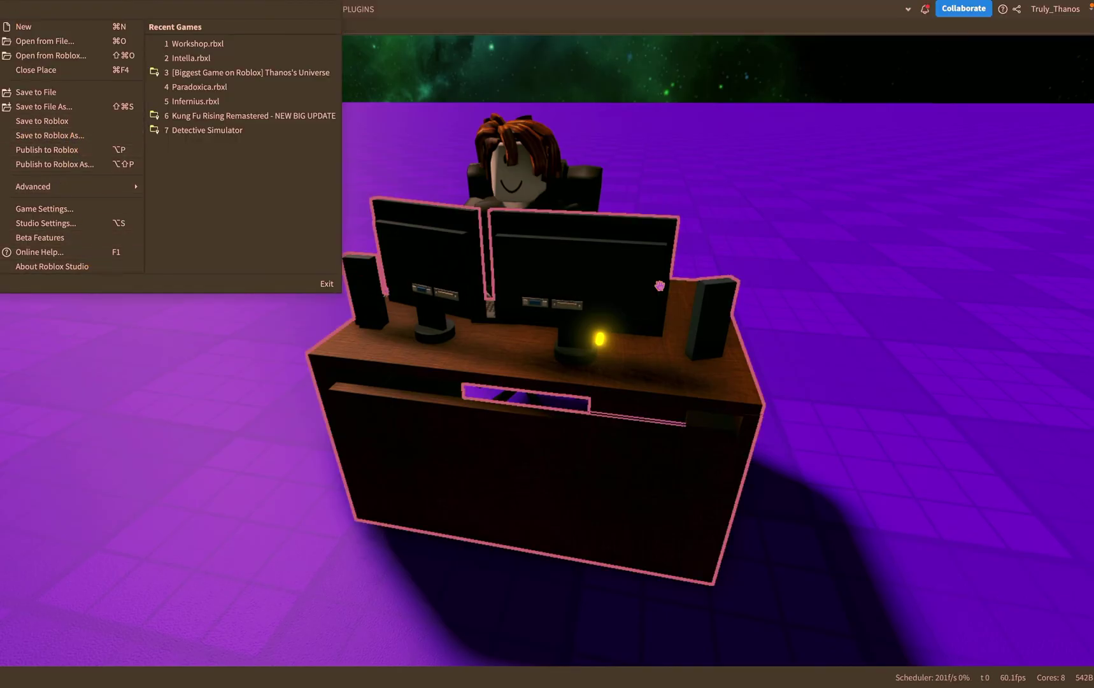
pyautogui.click(952, 278)
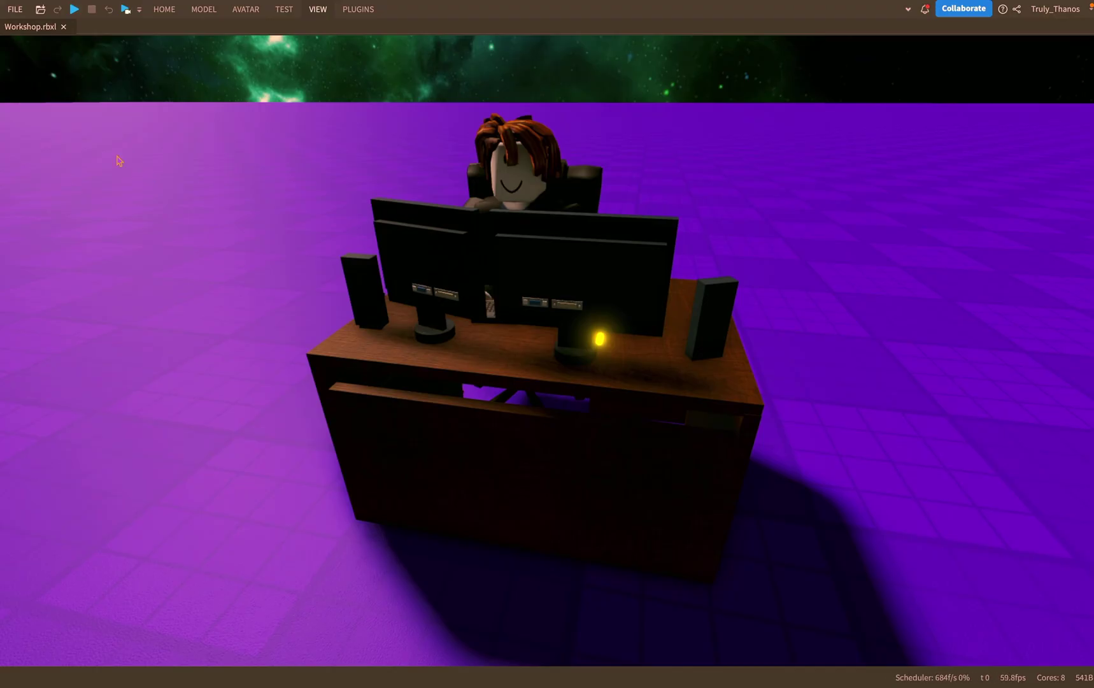
# - Reopen the FILE menu to show Save to File and Publish to Roblox, leaving it open
pyautogui.click(15, 10)
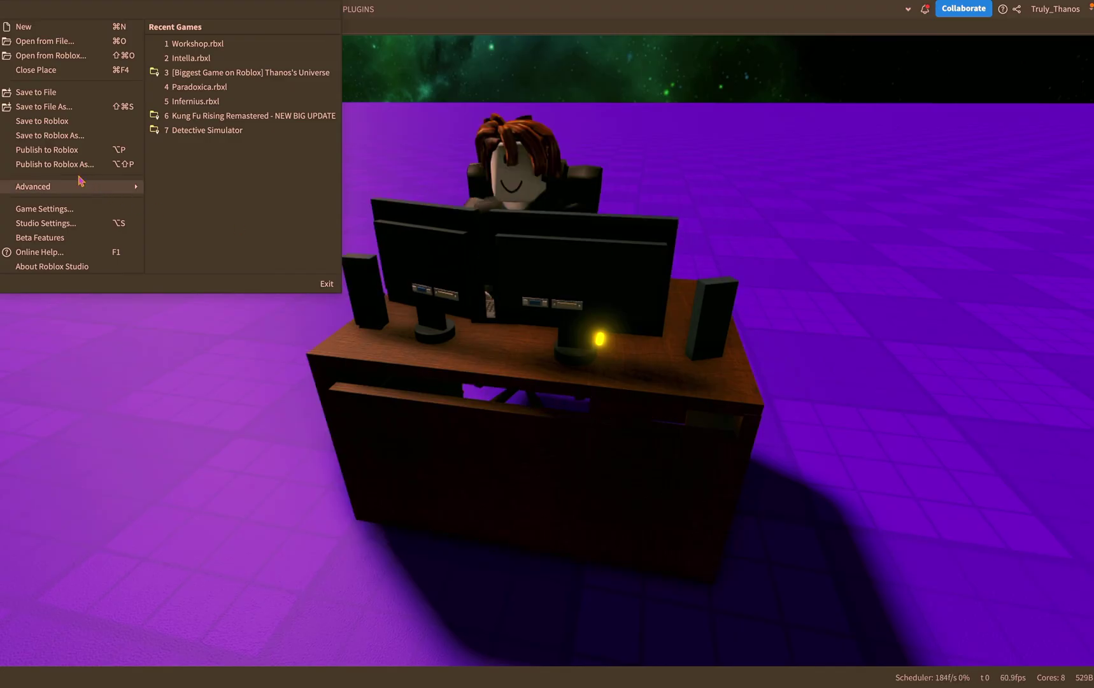
pyautogui.click(141, 338)
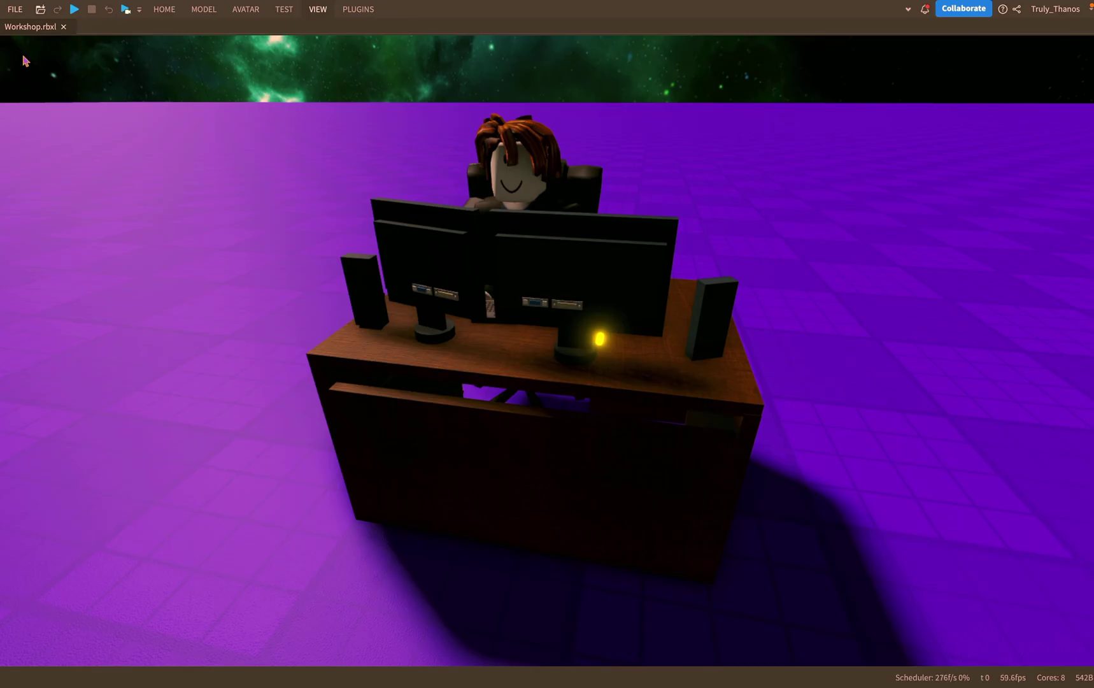
pyautogui.click(16, 10)
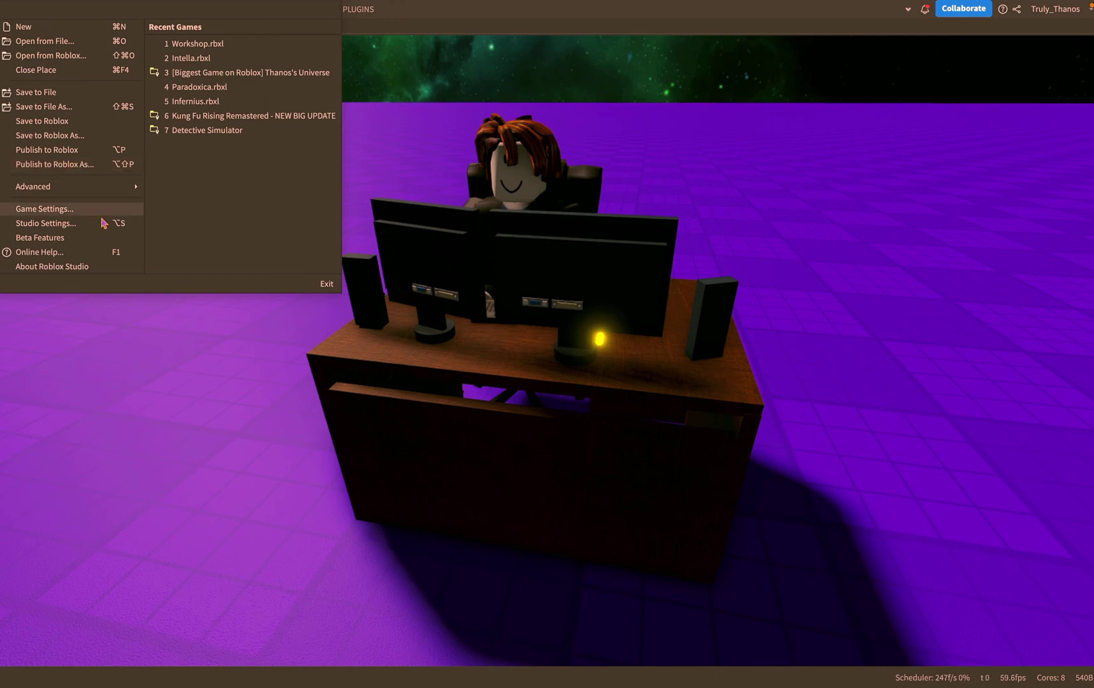
pyautogui.click(188, 327)
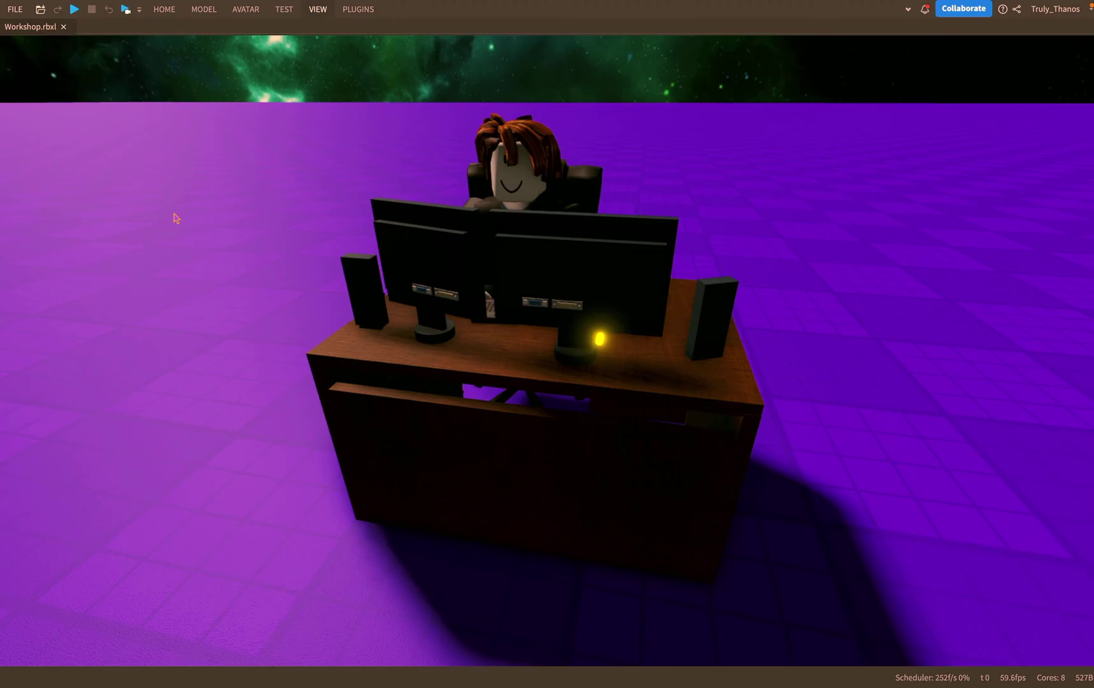
pyautogui.click(19, 16)
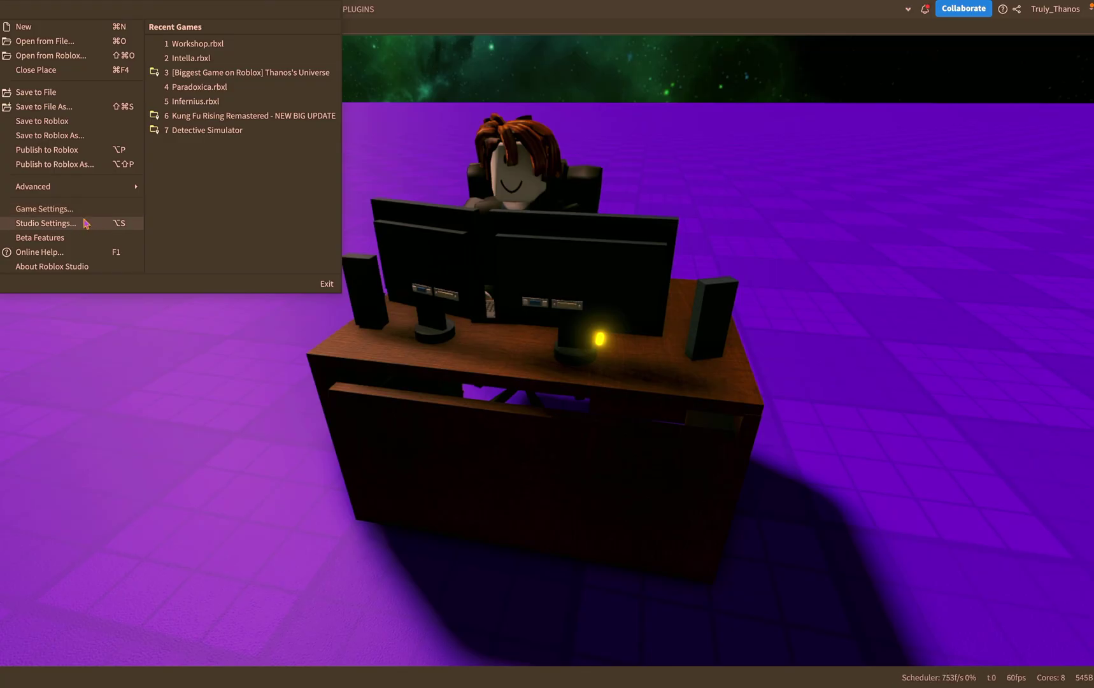
# - Open Studio Settings, scroll the Studio tab to the Auto-Recovery section, then close it
pyautogui.click(64, 230)
pyautogui.scroll(-5, 610, 319)
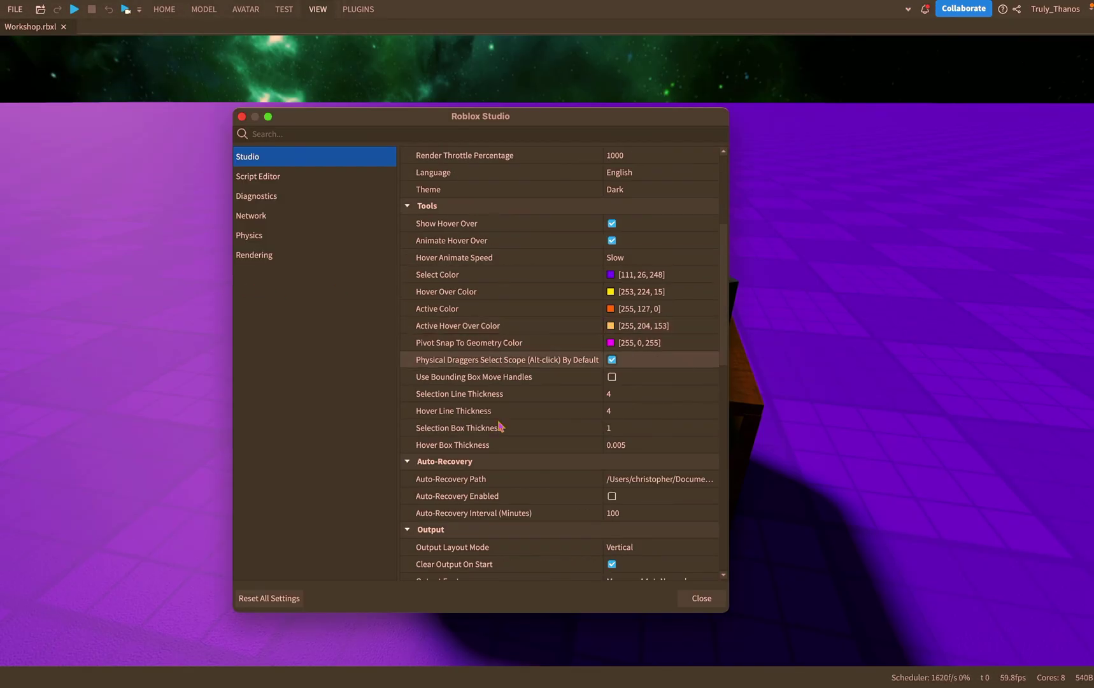
pyautogui.scroll(-5, 510, 359)
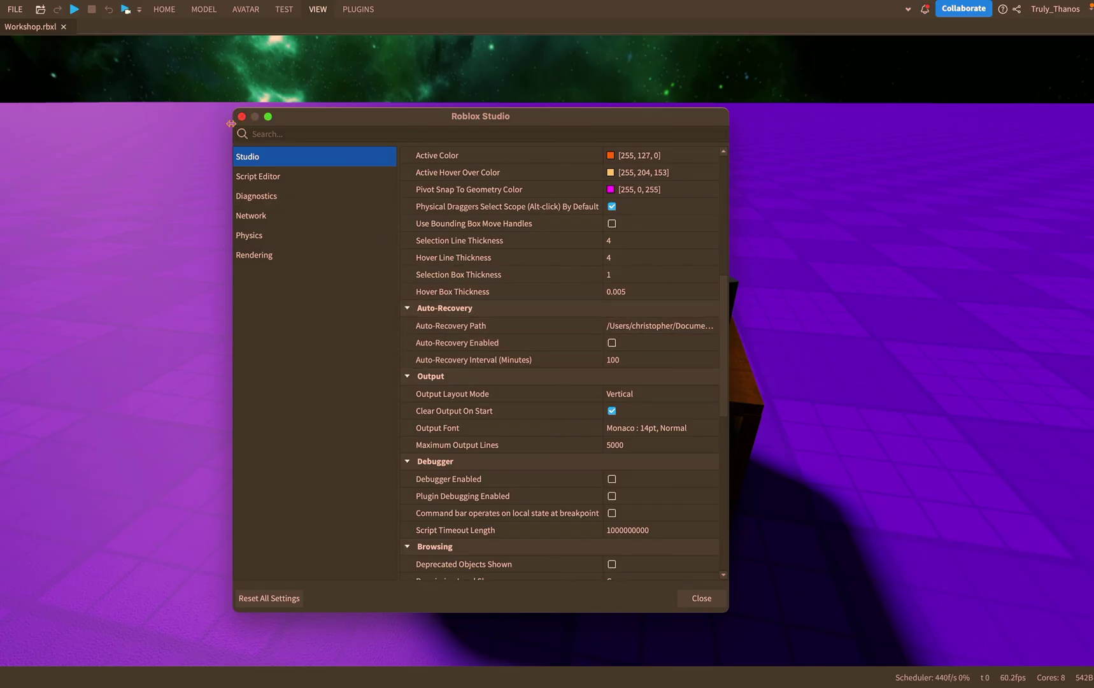
pyautogui.click(242, 118)
# - Save the place to Workshop.rbxl using the quick-access toolbar Save icon
pyautogui.click(21, 11)
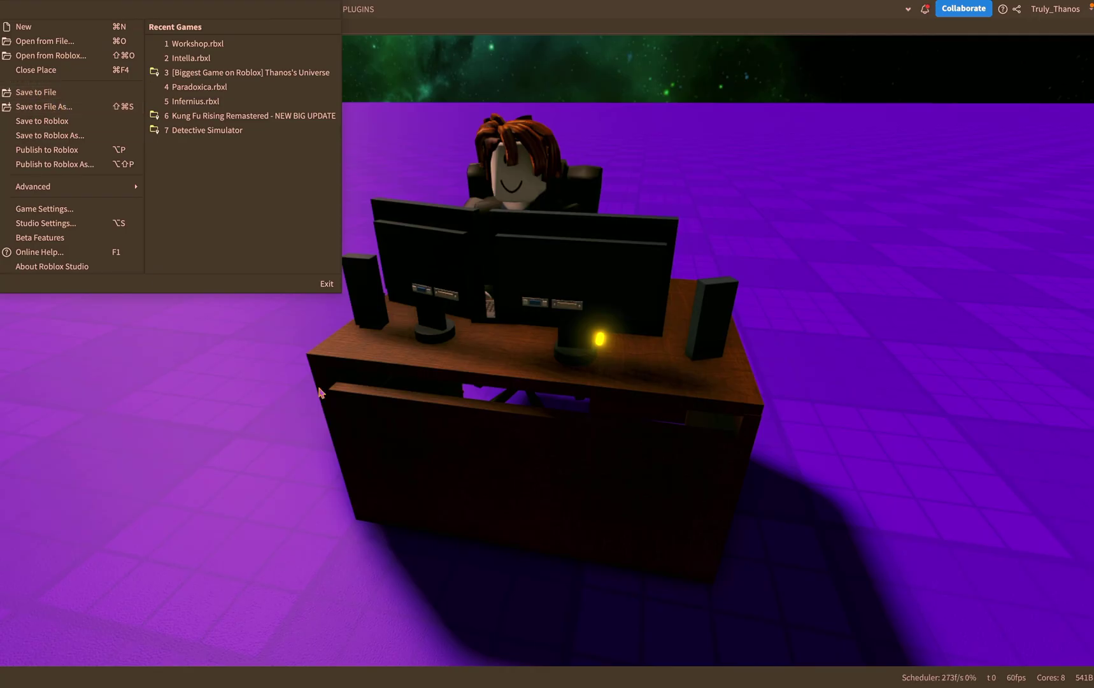
pyautogui.click(56, 104)
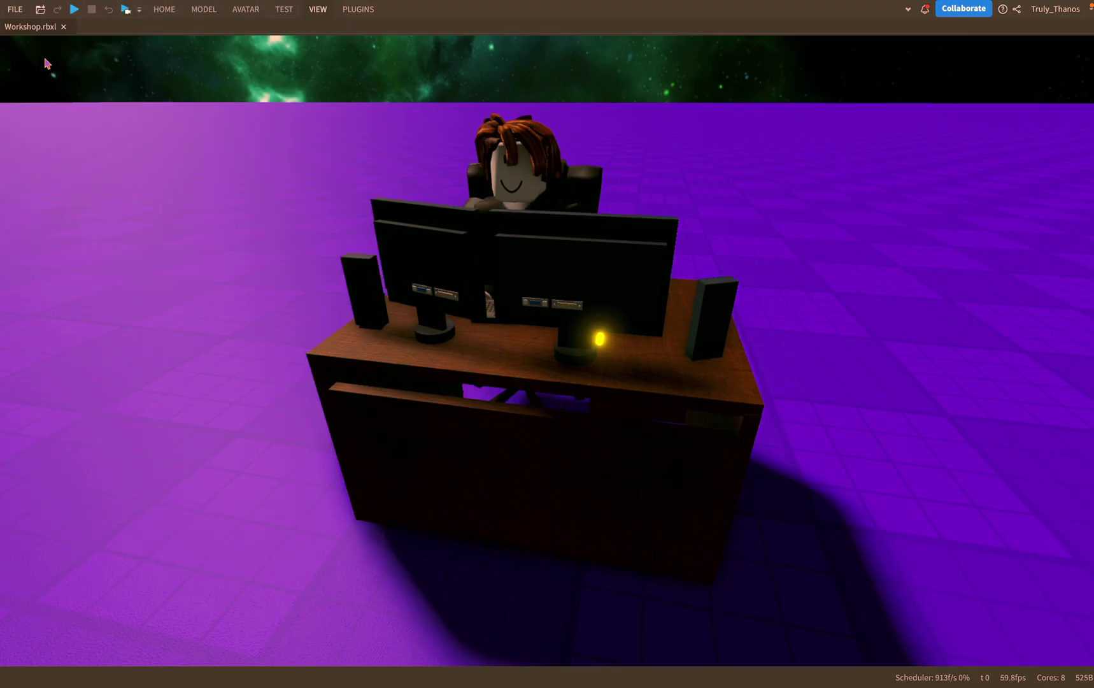
pyautogui.click(41, 9)
# - Save with Cmd+S, then orbit and tilt the camera to view the desk from several angles
pyautogui.press('super+s')
pyautogui.moveTo(885, 380); pyautogui.dragTo(889, 381, button='right')
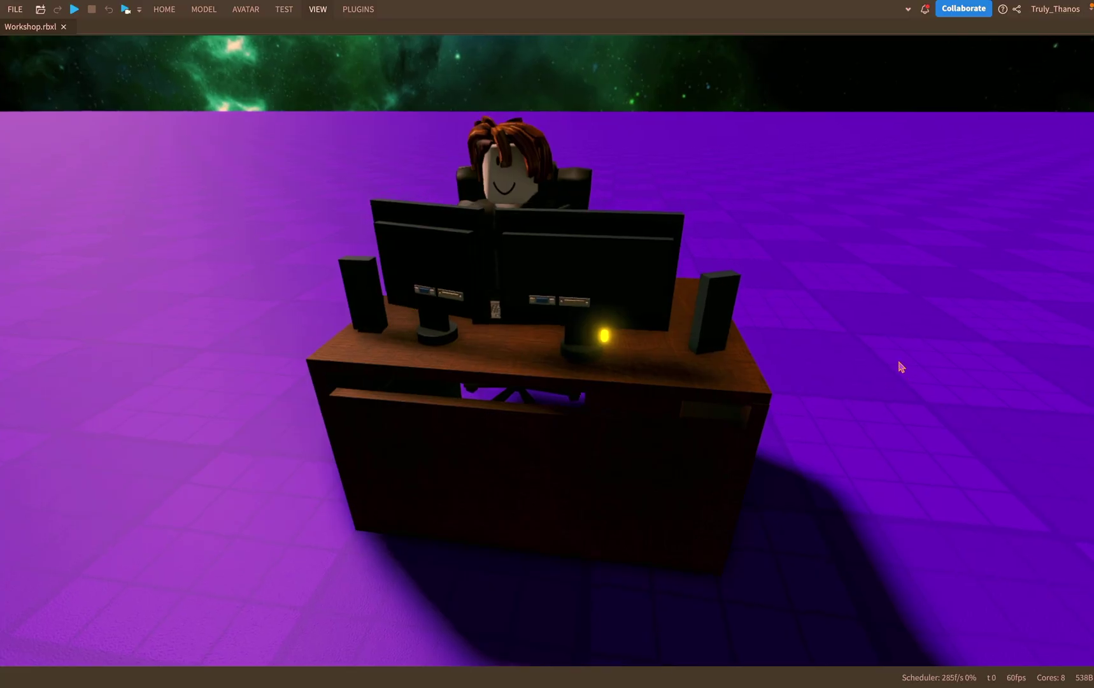
pyautogui.moveTo(913, 362); pyautogui.dragTo(916, 361, button='right')
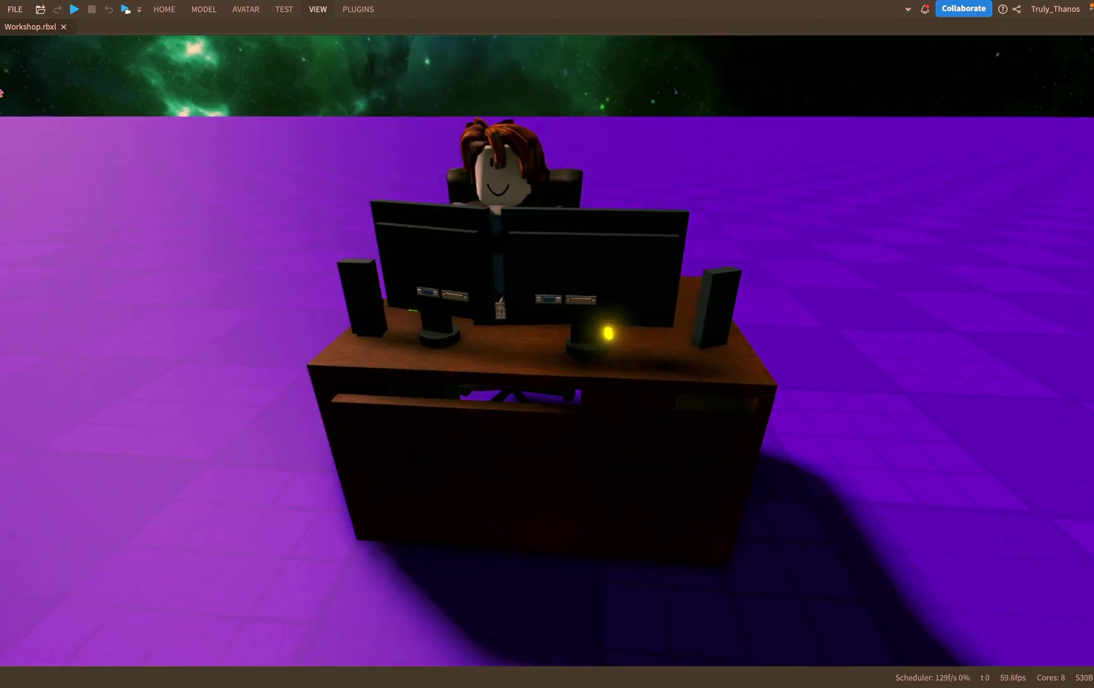
pyautogui.moveTo(845, 317); pyautogui.dragTo(846, 319, button='right')
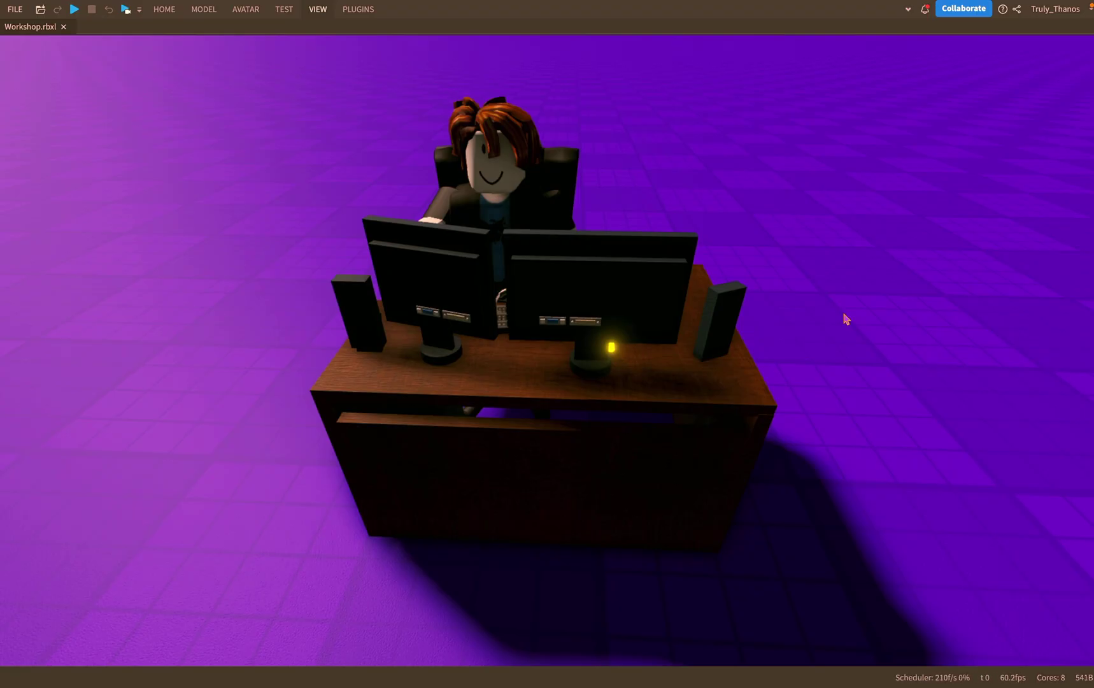
pyautogui.moveTo(846, 318); pyautogui.dragTo(845, 318, button='right')
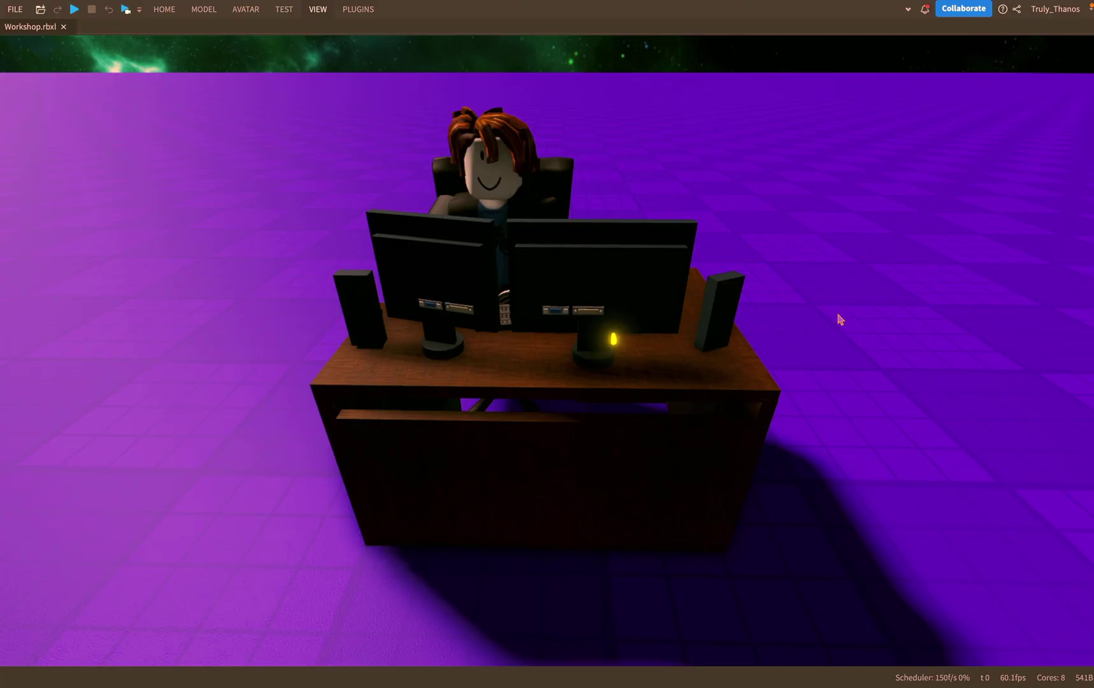